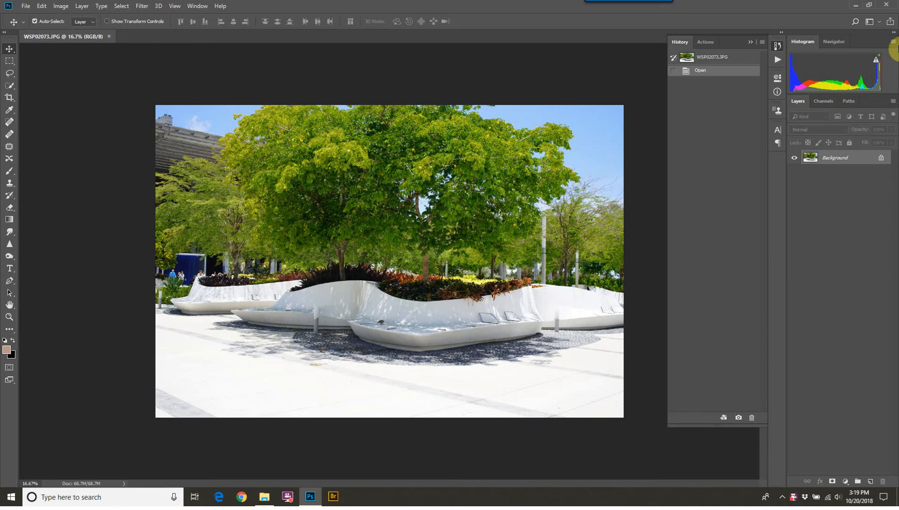
Step: Open the WSP02068 photo from the desktop as a second document, closing the file explorer window in the way
left_click(857, 6)
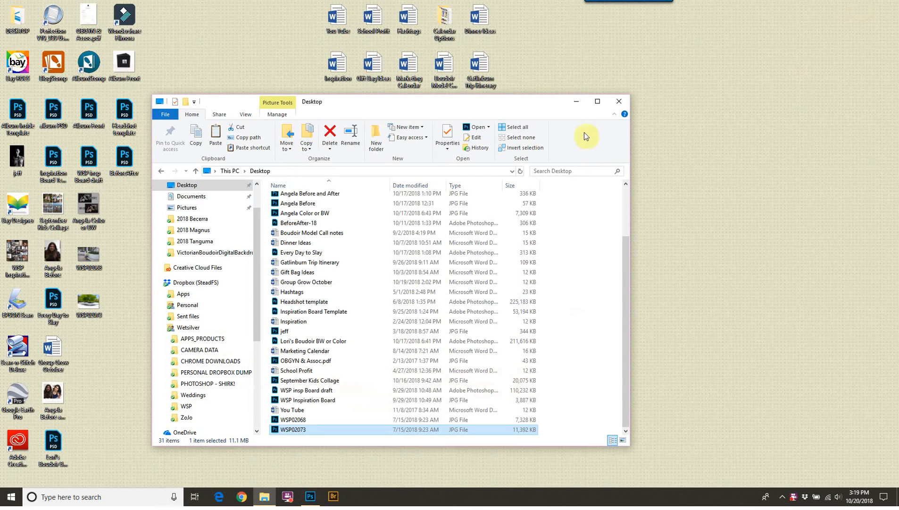
left_click(618, 102)
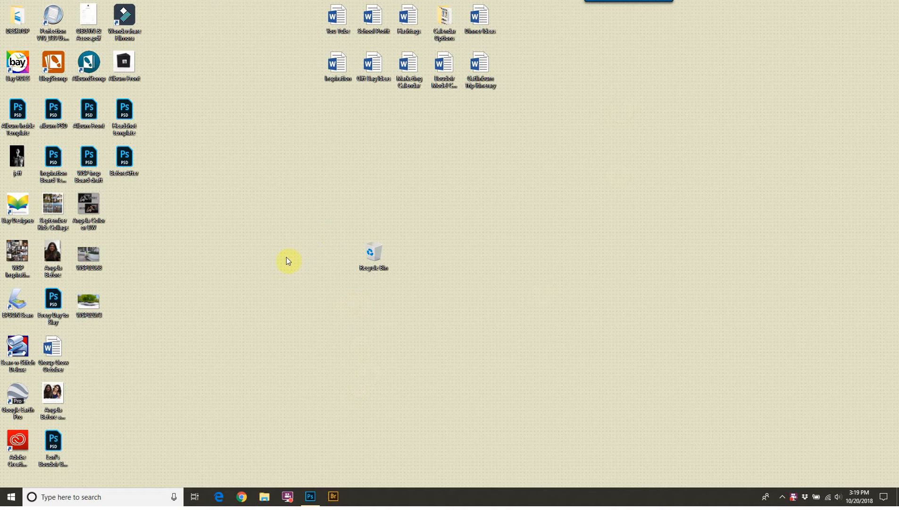
double_click(87, 256)
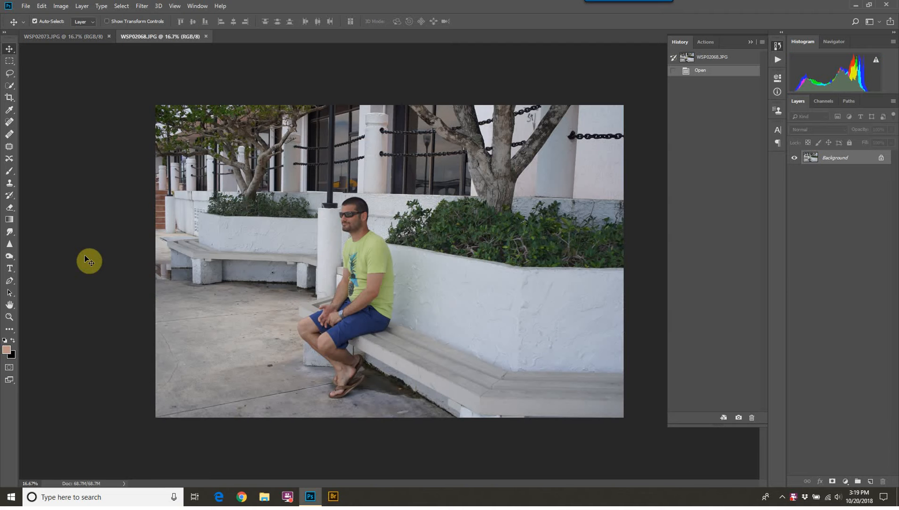
left_click(857, 6)
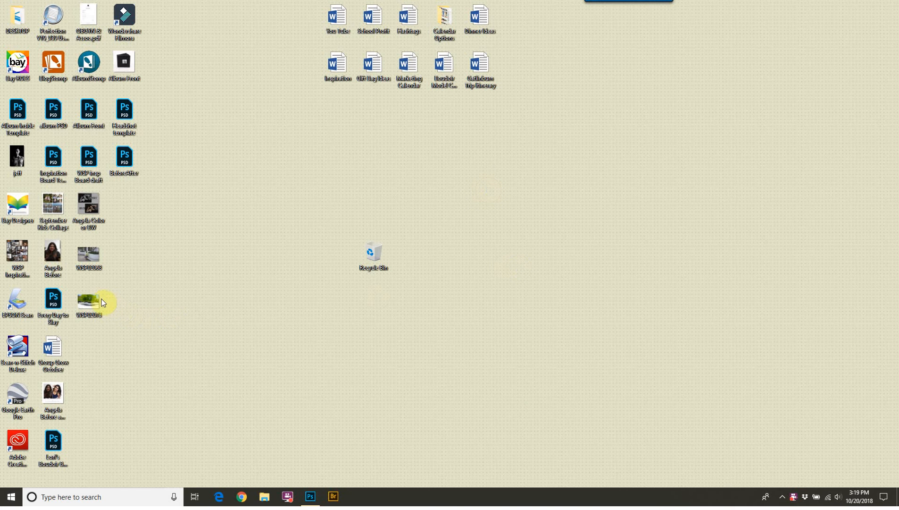
right_click(95, 302)
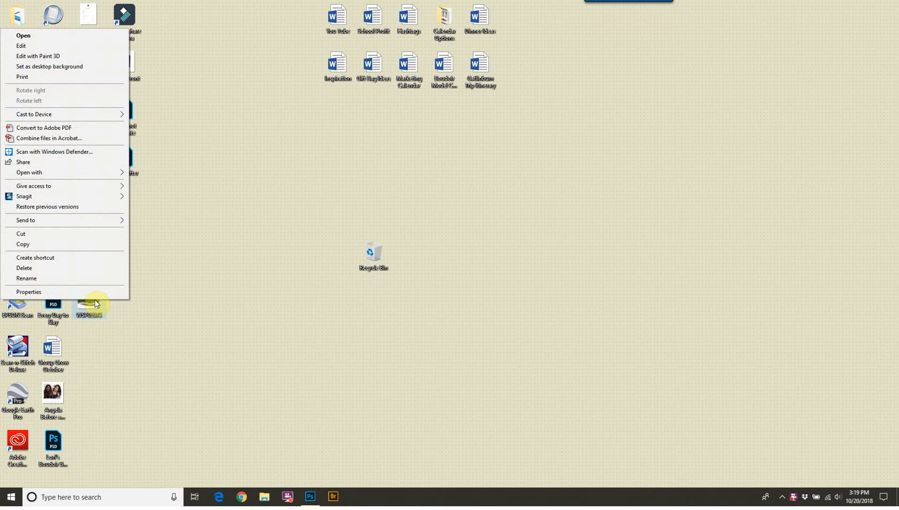
mouse_move(94, 173)
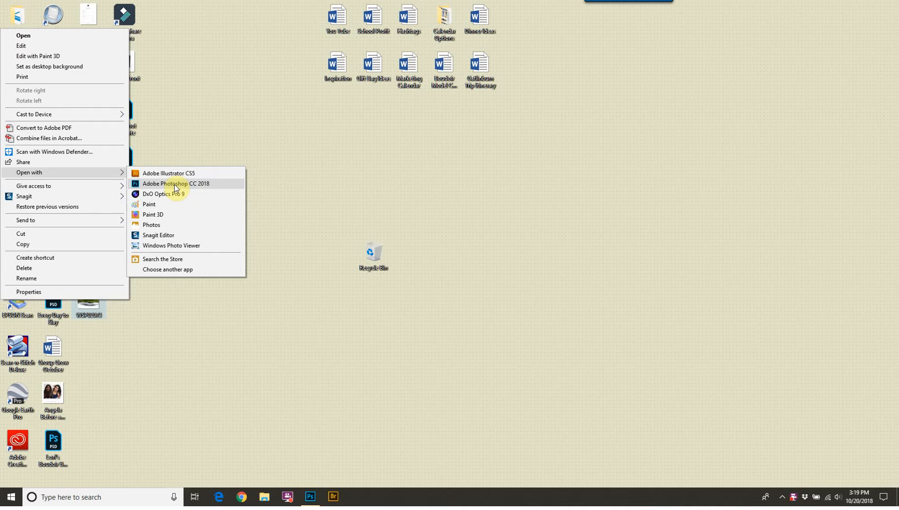
left_click(327, 179)
left_click(314, 499)
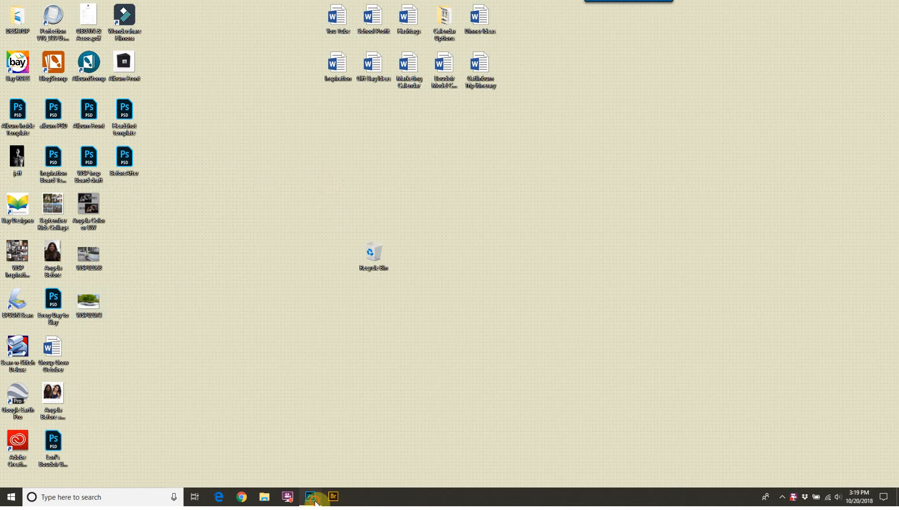
left_click(315, 501)
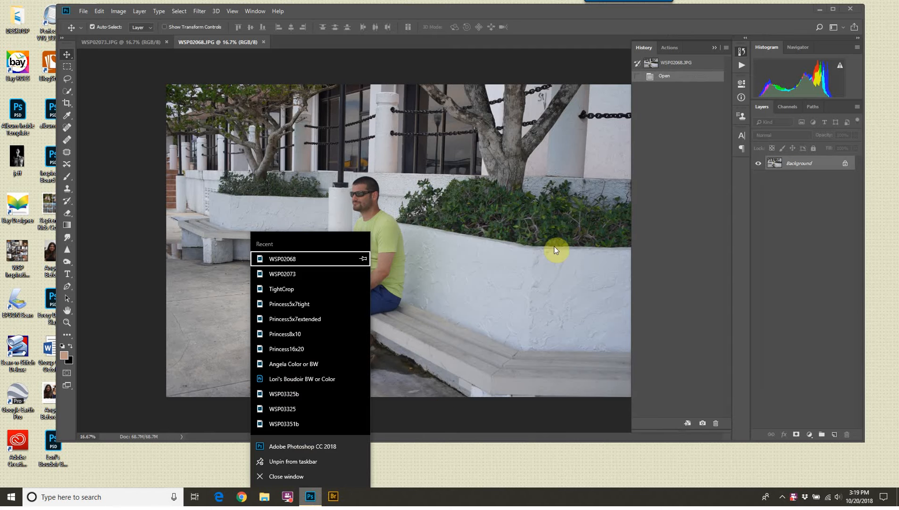
left_click(835, 10)
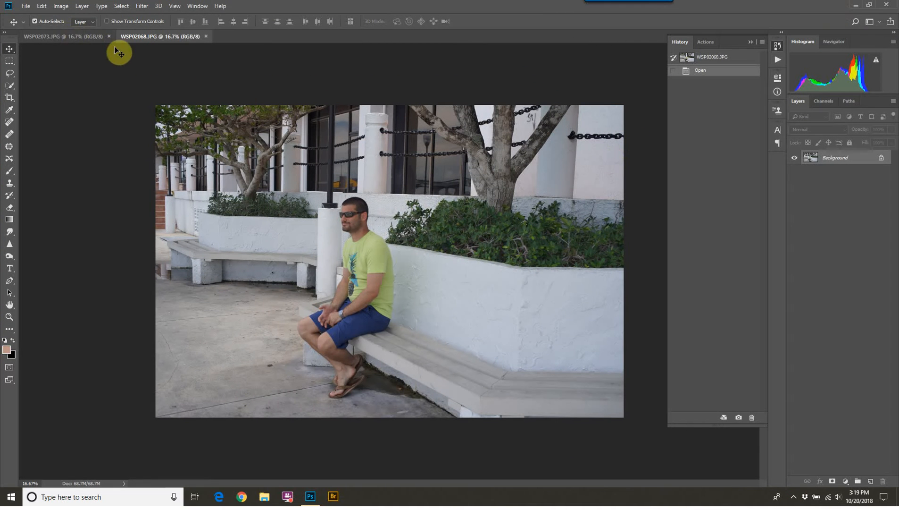
Step: Float the WSP02068 document in its own window and copy its photo onto WSP02073 as a new layer
left_click(79, 37)
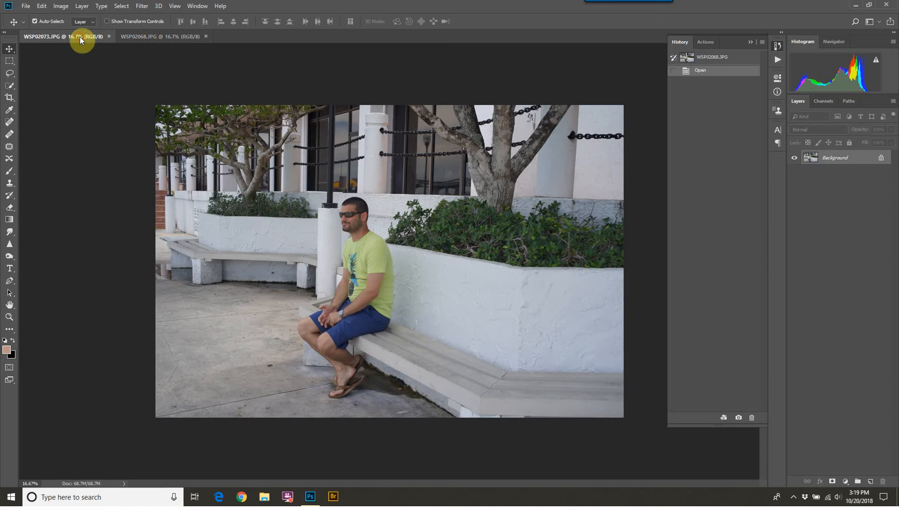
left_click(136, 36)
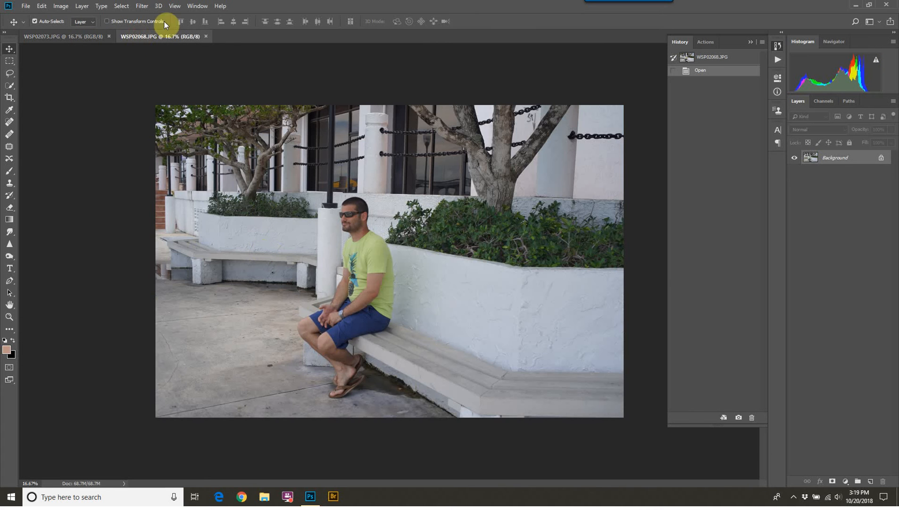
left_click(104, 36)
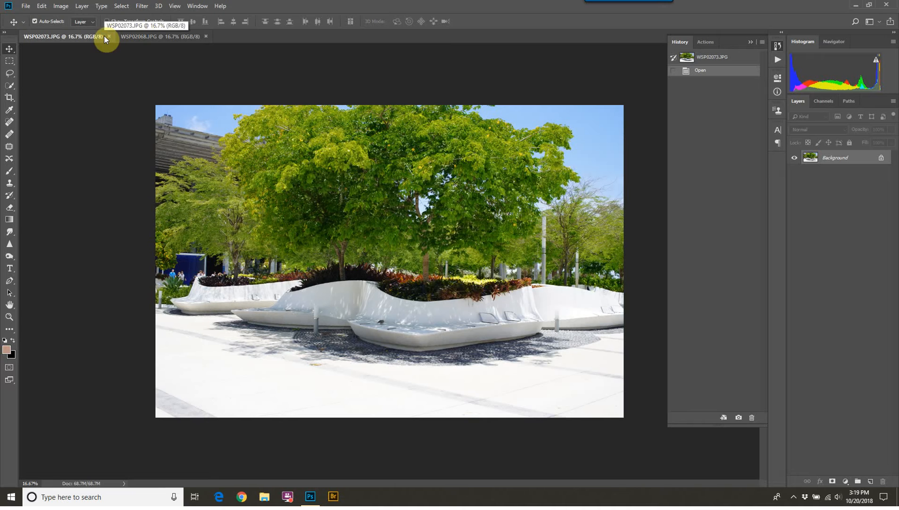
left_click_drag(177, 35, 537, 180)
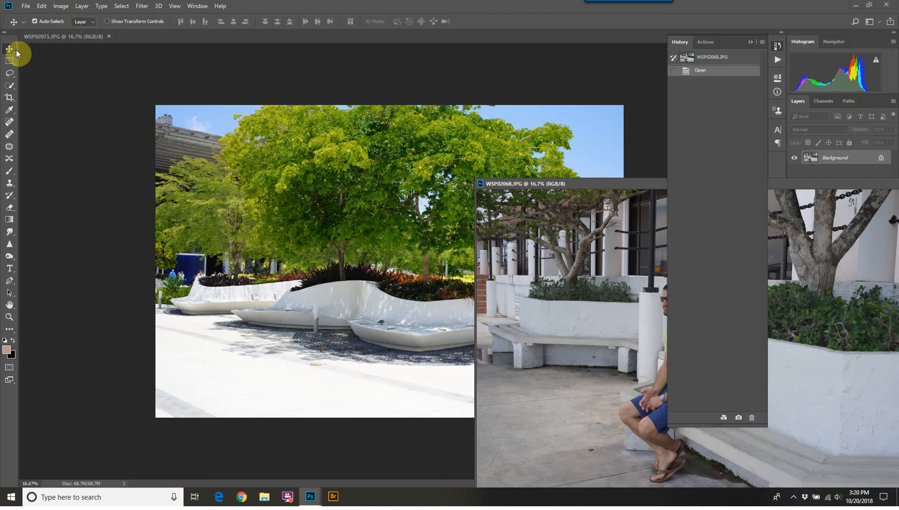
left_click_drag(626, 315, 333, 243)
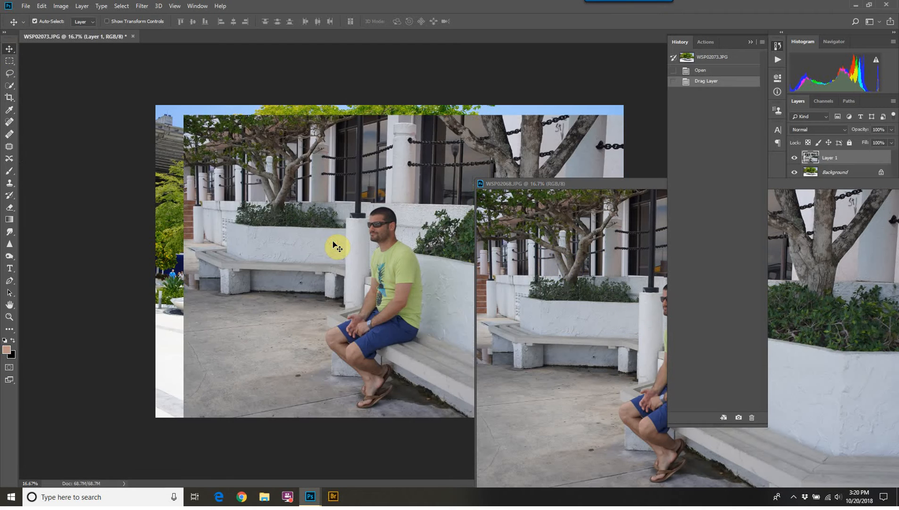
Step: Dock the floating WSP02068 window again and move Layer 1 in WSP02073 so it covers the whole canvas
left_click_drag(557, 183, 311, 35)
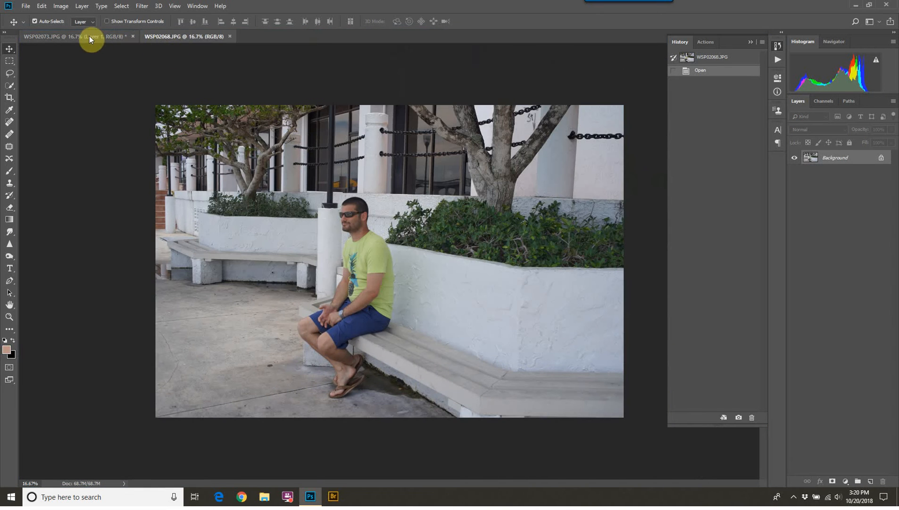
left_click(92, 35)
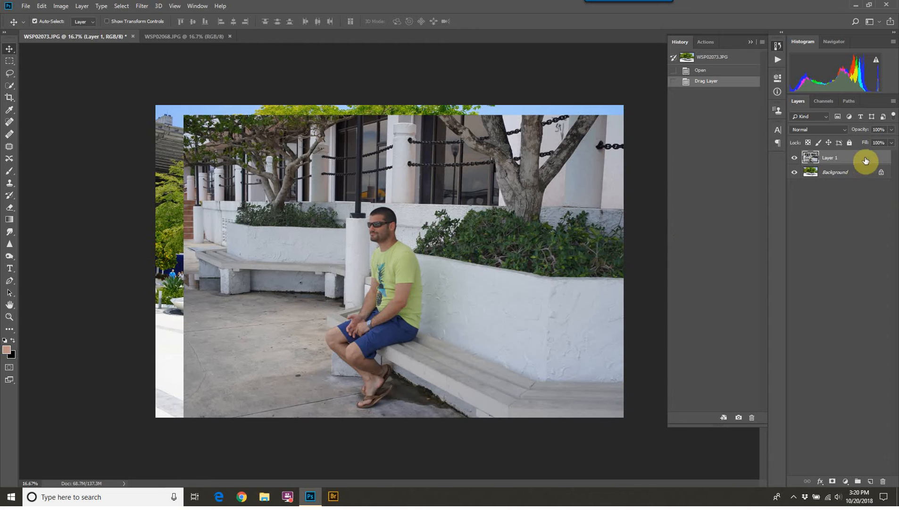
left_click(855, 178)
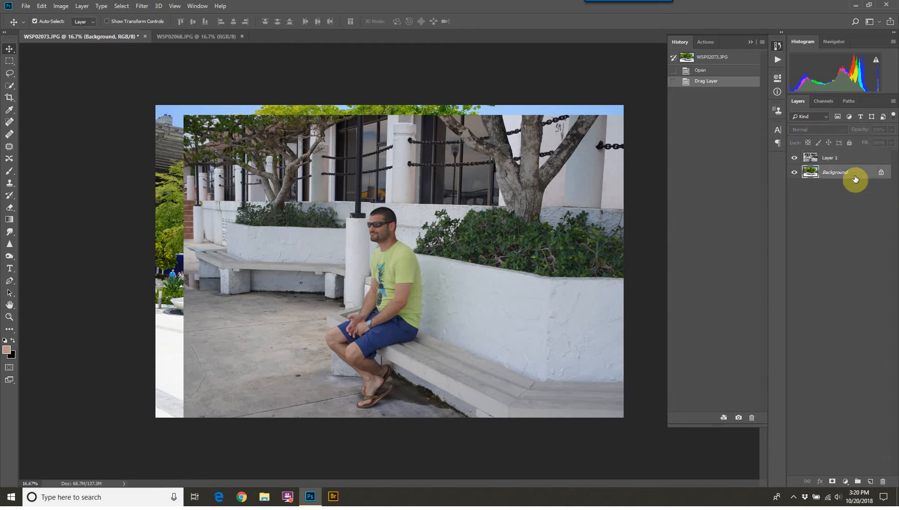
left_click(854, 158)
left_click_drag(462, 174, 441, 183)
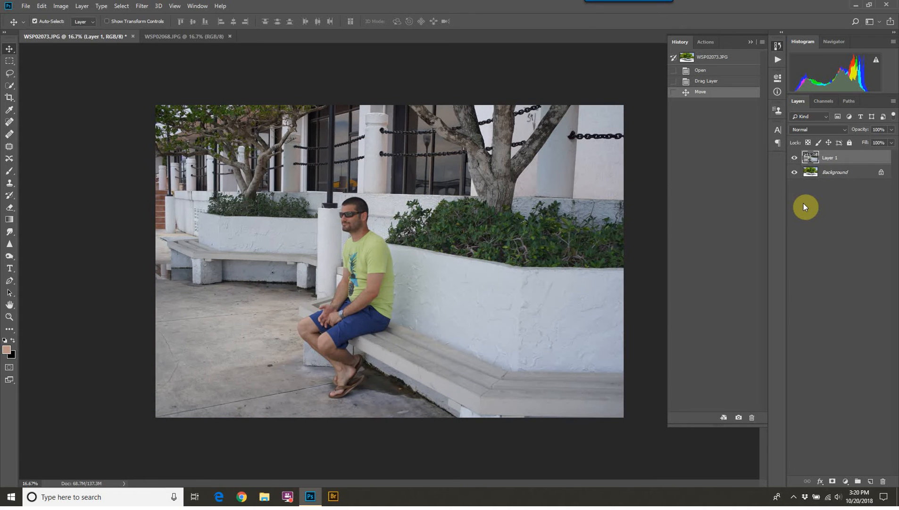
Step: Compare Layer 1 with the background by hiding and reshowing it, and by fading its opacity and restoring it to 100%
left_click(795, 158)
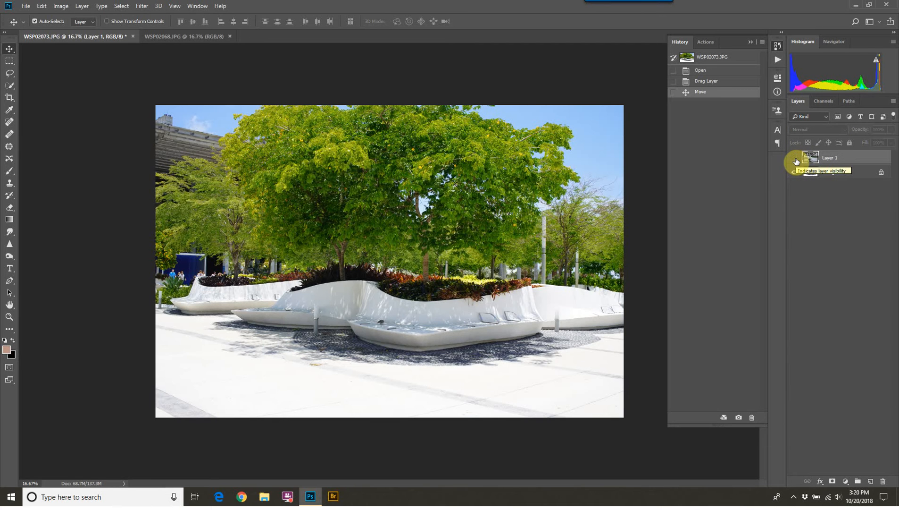
left_click(796, 160)
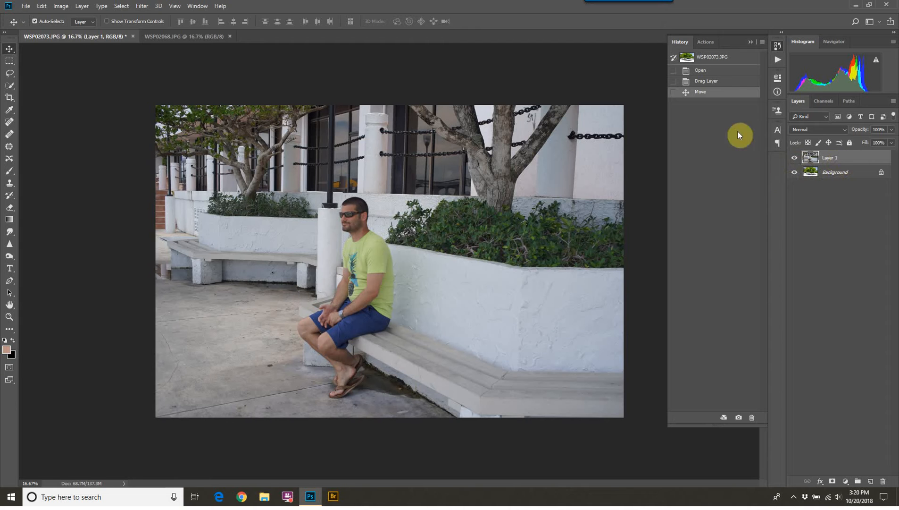
left_click(891, 130)
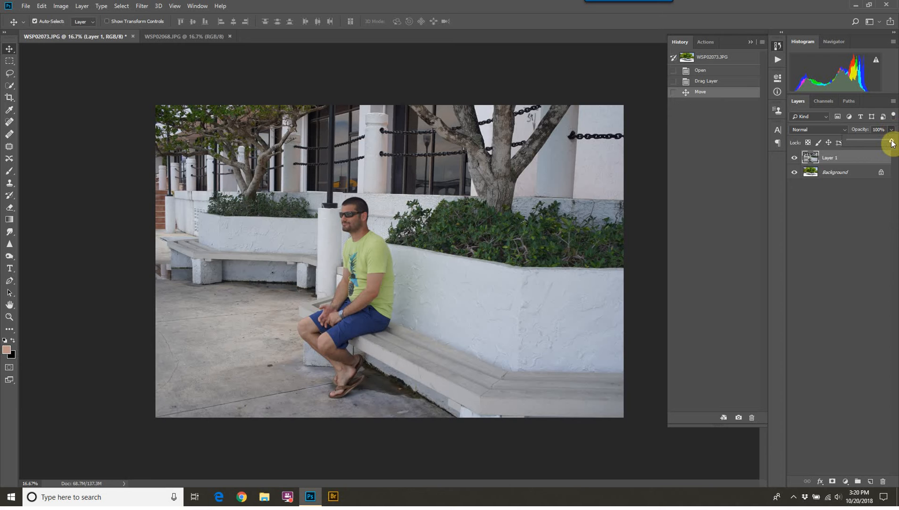
mouse_move(892, 143)
left_mouse_down()
mouse_move(853, 141)
mouse_move(879, 141)
left_mouse_up()
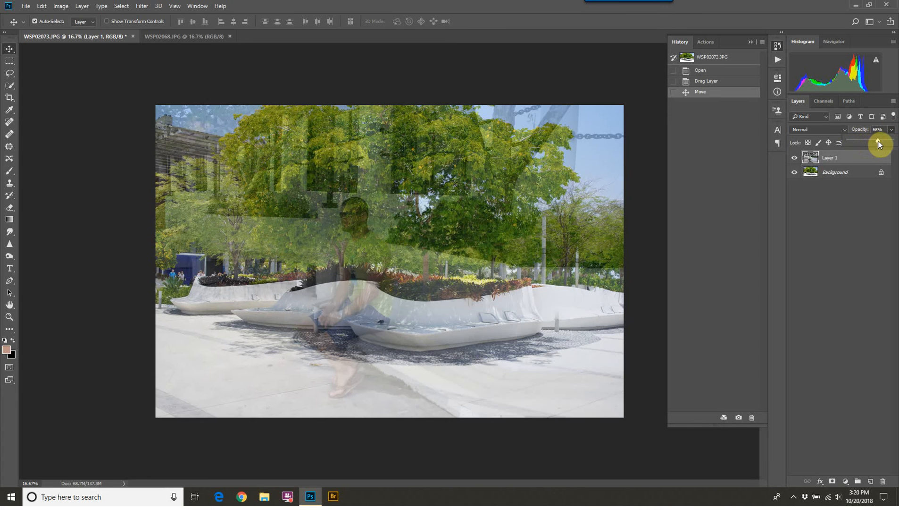
left_click_drag(843, 139, 892, 144)
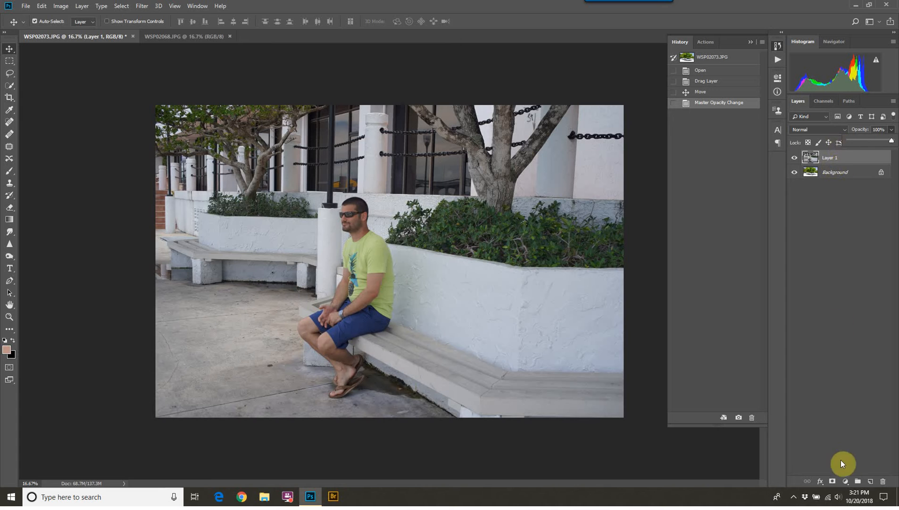
Step: Add a layer mask to Layer 1 and invert it to black
left_click(831, 481)
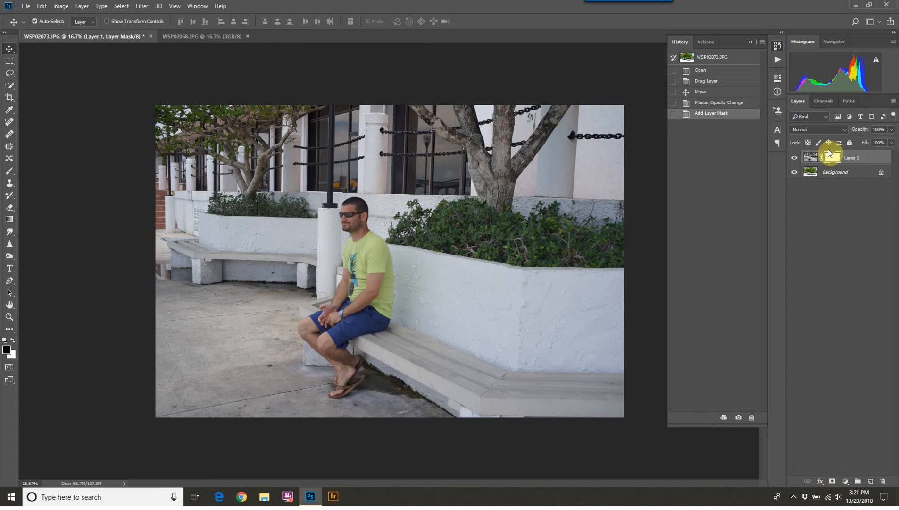
key("ctrl+i")
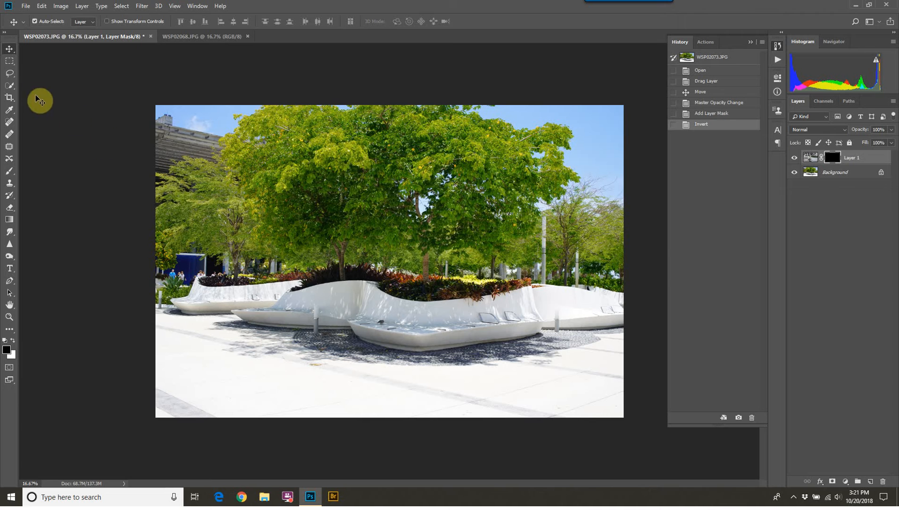
Step: Set the Brush tool's flow to 100% and try painting on Layer 1's mask with black
left_click(9, 171)
left_click_drag(329, 262, 370, 264)
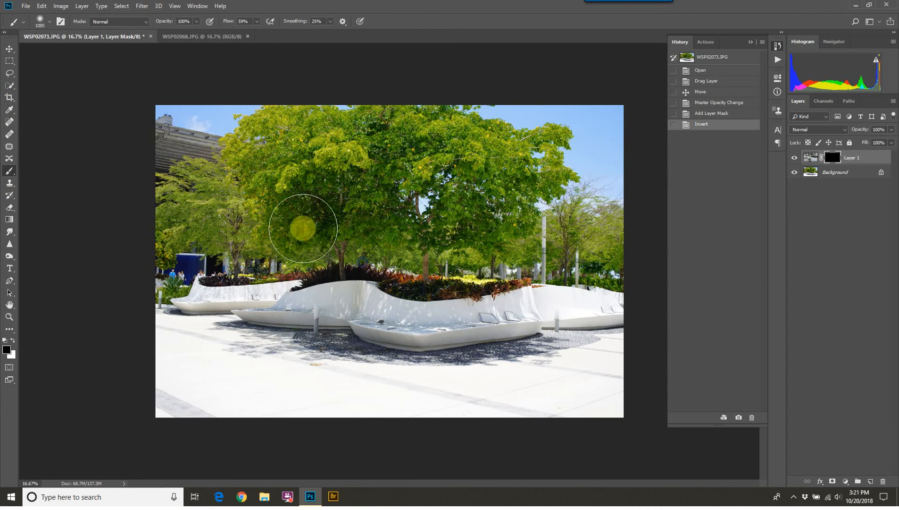
left_click(256, 21)
left_click_drag(256, 34, 285, 34)
mouse_move(353, 232)
left_mouse_down()
mouse_move(361, 279)
mouse_move(369, 257)
mouse_move(388, 261)
left_mouse_up()
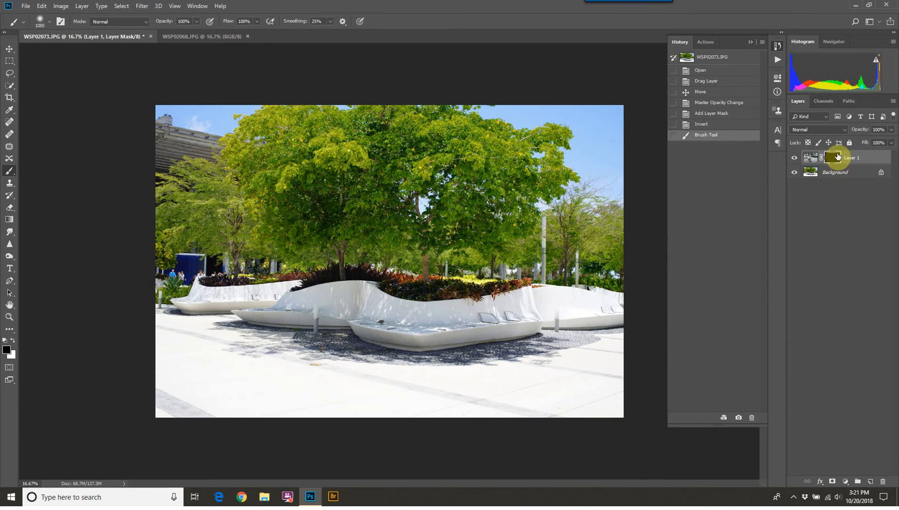
Step: Paint white on the mask to reveal the seated man, and trim his surroundings with a smaller black brush of 389 pixels
key("x")
mouse_move(398, 323)
left_mouse_down()
mouse_move(376, 302)
mouse_move(331, 292)
mouse_move(378, 272)
mouse_move(362, 240)
mouse_move(391, 219)
mouse_move(373, 232)
mouse_move(336, 226)
mouse_move(365, 267)
mouse_move(332, 337)
mouse_move(320, 328)
mouse_move(356, 385)
mouse_move(338, 342)
mouse_move(363, 309)
mouse_move(355, 293)
mouse_move(364, 280)
mouse_move(368, 327)
left_mouse_up()
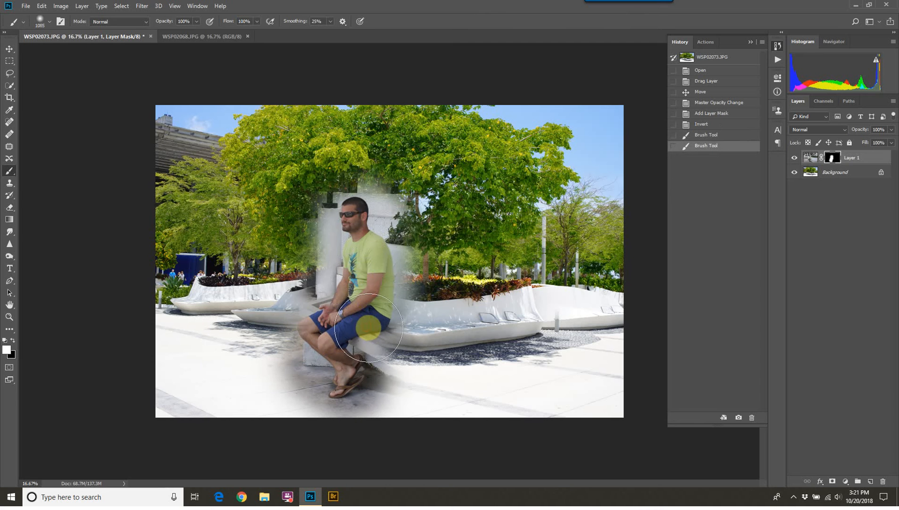
mouse_move(424, 282)
left_mouse_down("alt")
mouse_move(397, 282)
mouse_move(412, 275)
mouse_move(405, 226)
mouse_move(412, 321)
mouse_move(409, 236)
mouse_move(411, 250)
mouse_move(396, 223)
mouse_move(398, 233)
mouse_move(385, 216)
mouse_move(379, 222)
mouse_move(405, 234)
mouse_move(380, 191)
mouse_move(401, 193)
mouse_move(380, 177)
mouse_move(385, 208)
mouse_move(368, 181)
mouse_move(336, 180)
mouse_move(344, 183)
mouse_move(326, 199)
mouse_move(321, 229)
mouse_move(325, 221)
mouse_move(333, 236)
mouse_move(322, 292)
mouse_move(319, 303)
mouse_move(300, 306)
mouse_move(294, 344)
mouse_move(313, 359)
mouse_move(321, 389)
mouse_move(281, 360)
mouse_move(280, 381)
mouse_move(288, 338)
mouse_move(278, 366)
mouse_move(329, 423)
mouse_move(310, 398)
mouse_move(335, 410)
mouse_move(398, 387)
mouse_move(371, 396)
mouse_move(387, 362)
mouse_move(411, 360)
mouse_move(362, 345)
mouse_move(409, 336)
mouse_move(409, 290)
left_mouse_up("alt")
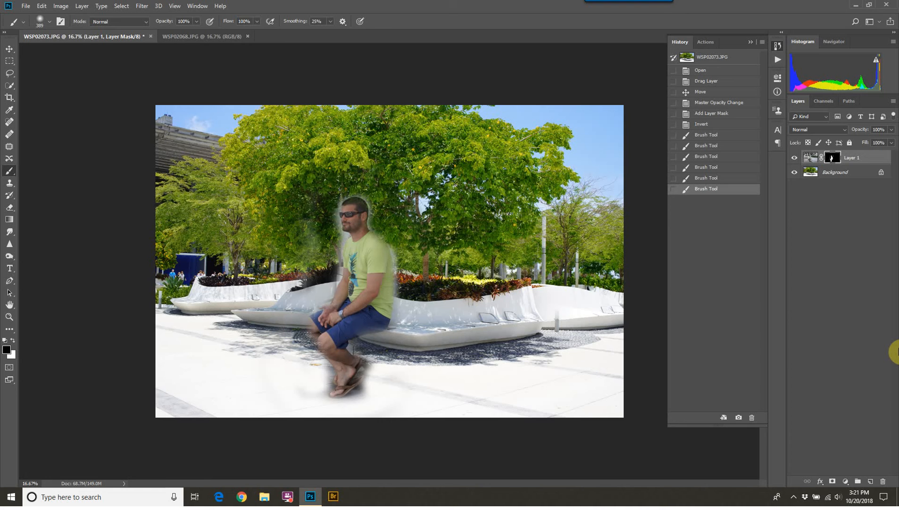
Step: Free-transform Layer 1 to about 50.35% of its size and position the man seated on the edge of the white bench
key("ctrl+t")
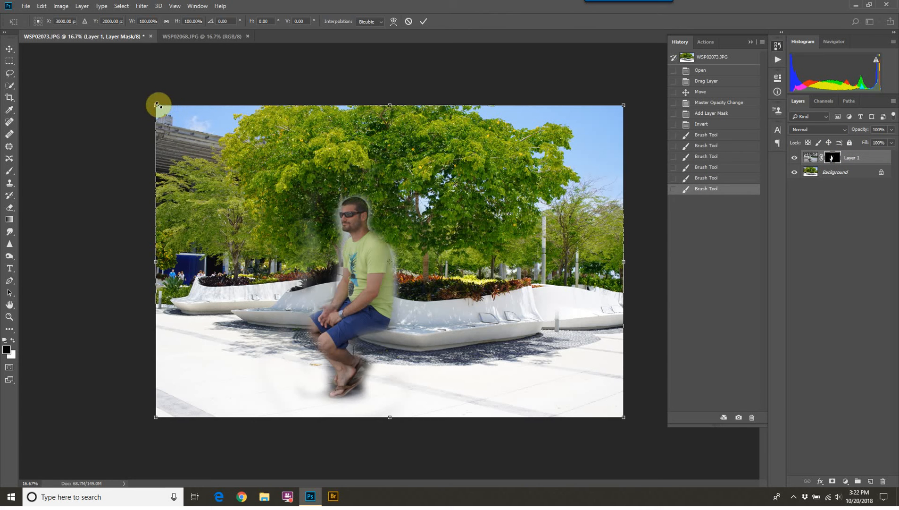
left_click_drag(158, 105, 379, 247)
left_click_drag(520, 359, 399, 306)
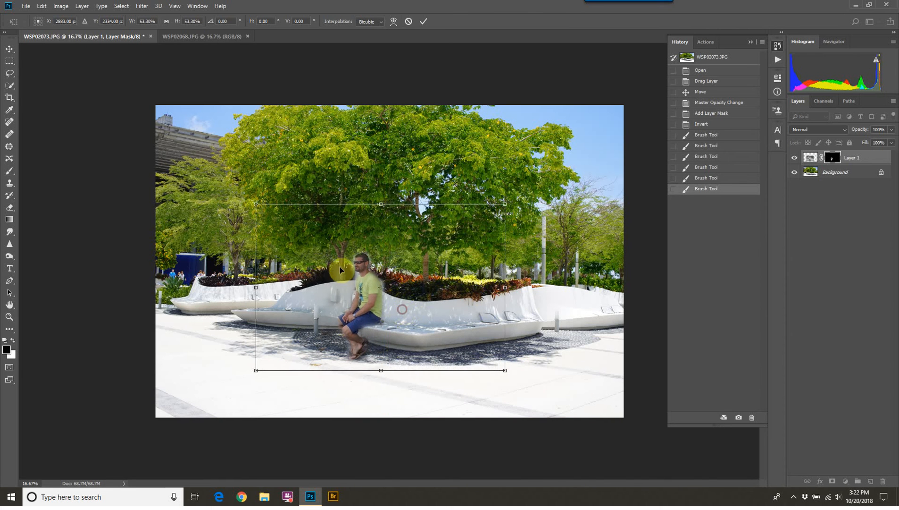
left_click_drag(256, 203, 268, 213)
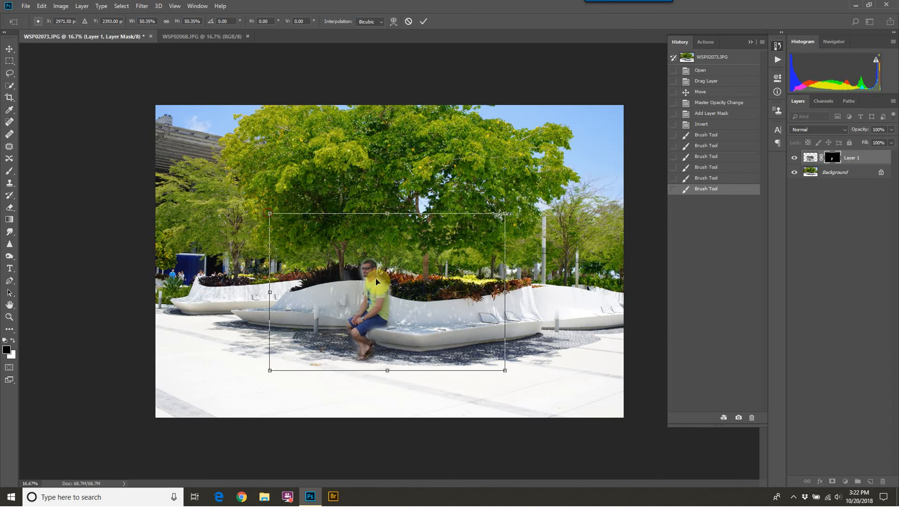
key("Return")
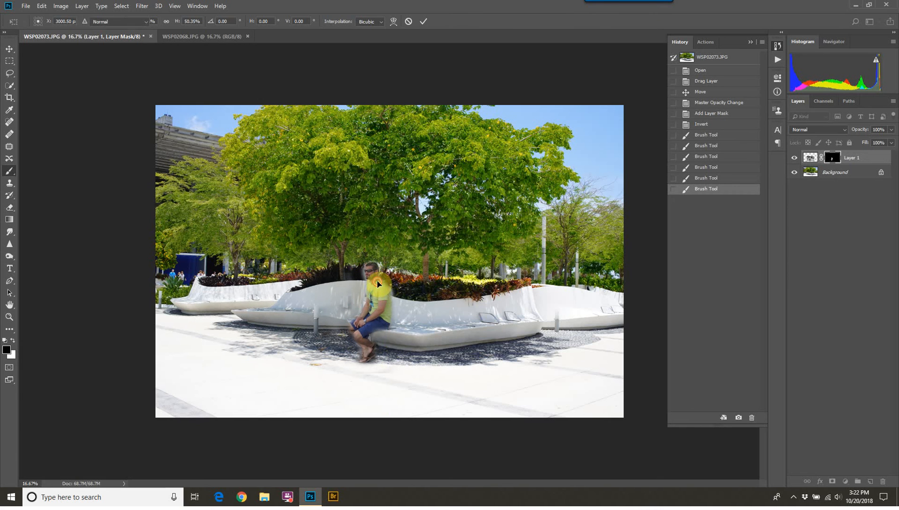
key("b")
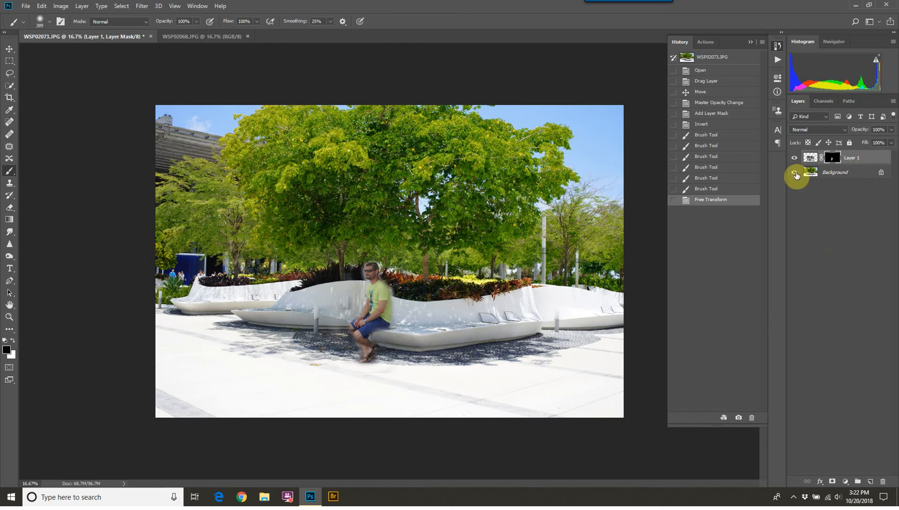
Step: Hide Layer 1 to compare the scene without the seated man
left_click(795, 157)
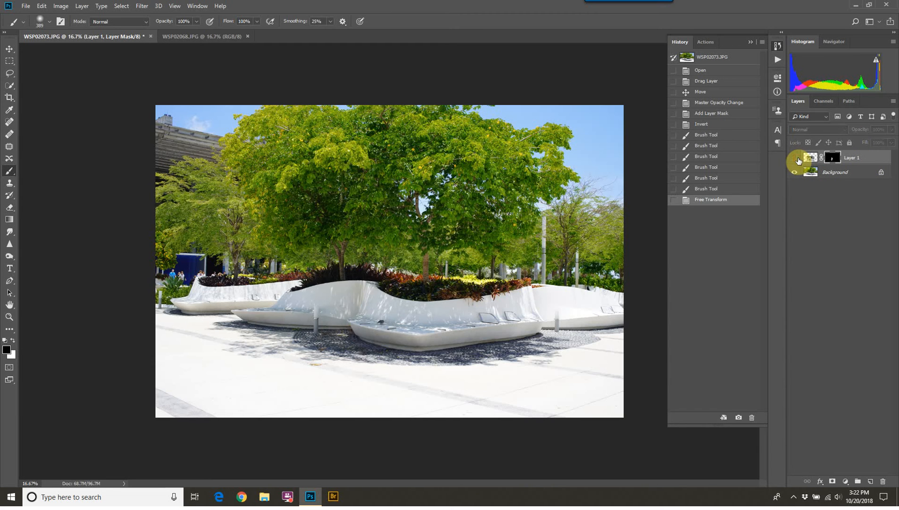
Step: Show Layer 1 again and delete it, and close the WSP02068.JPG document so only WSP02073.JPG stays open
left_click(797, 159)
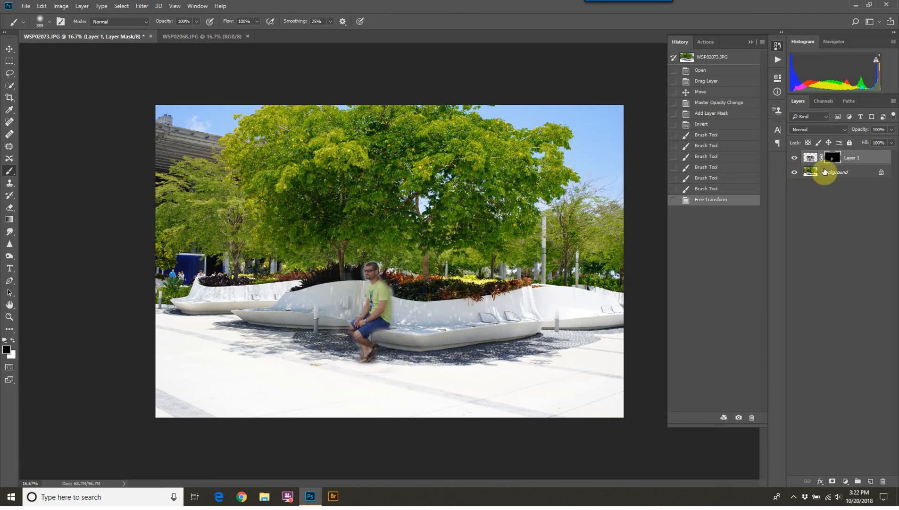
left_click(878, 157)
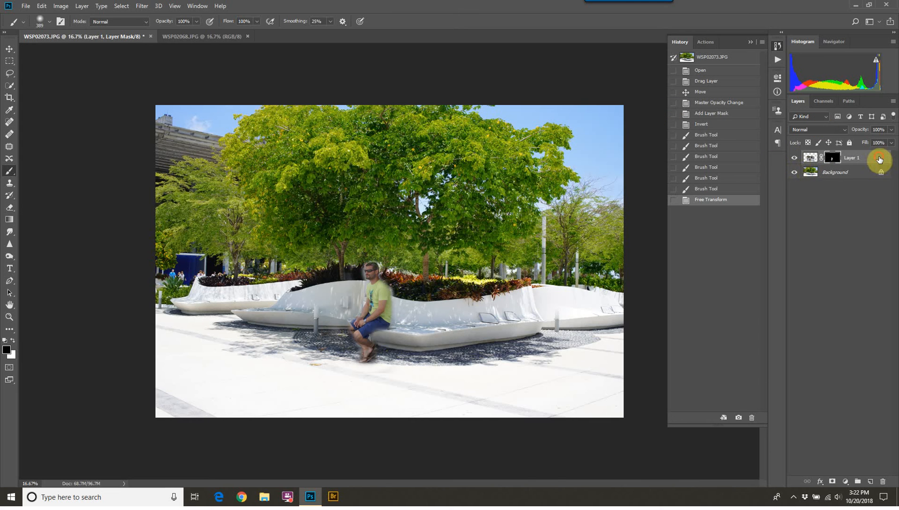
key("Delete")
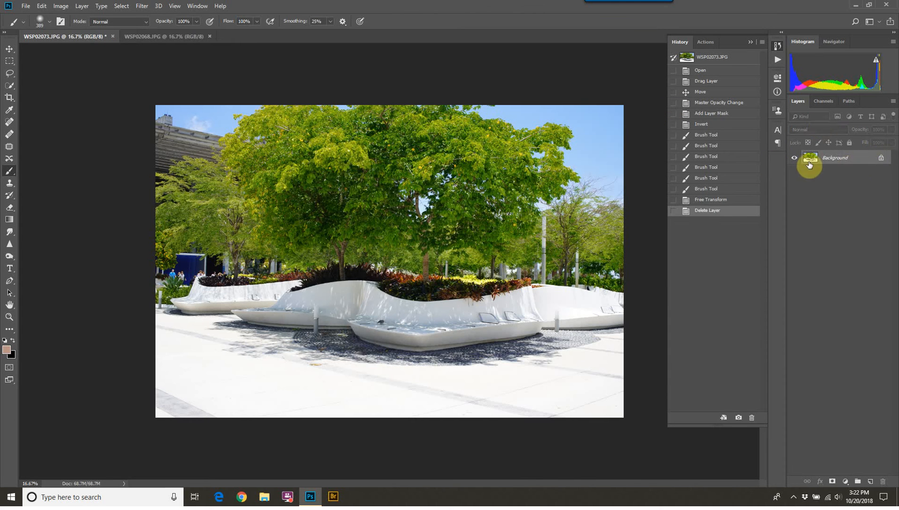
left_click(182, 36)
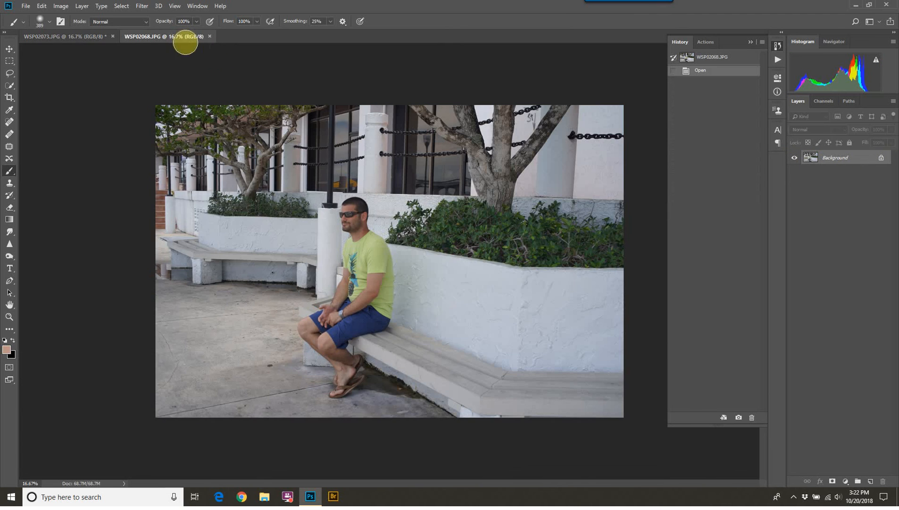
left_click(209, 37)
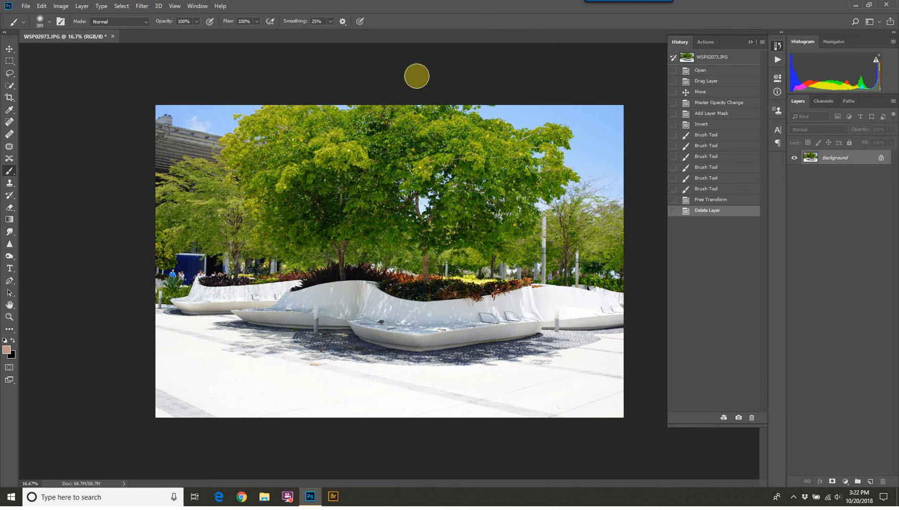
Step: Place WSP02068 from the Desktop as an embedded image in WSP02073.JPG, keeping it at 100% size
left_click(28, 6)
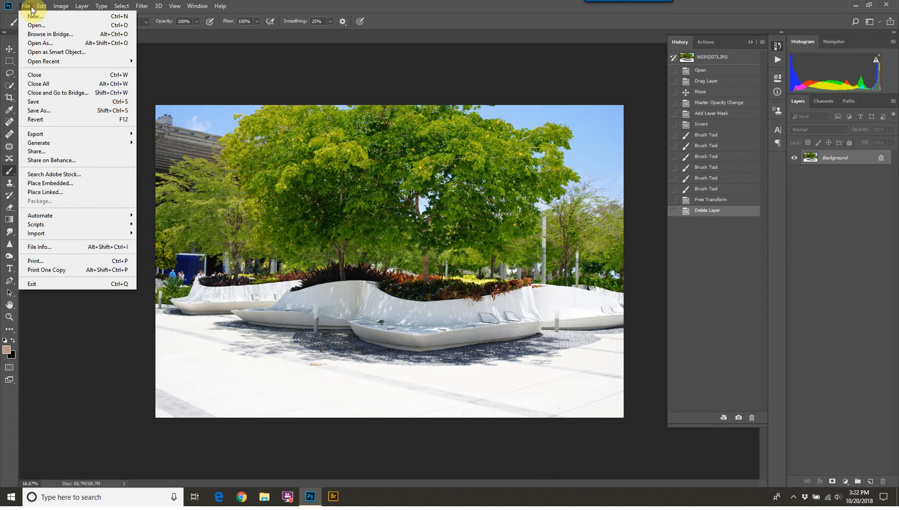
left_click(49, 184)
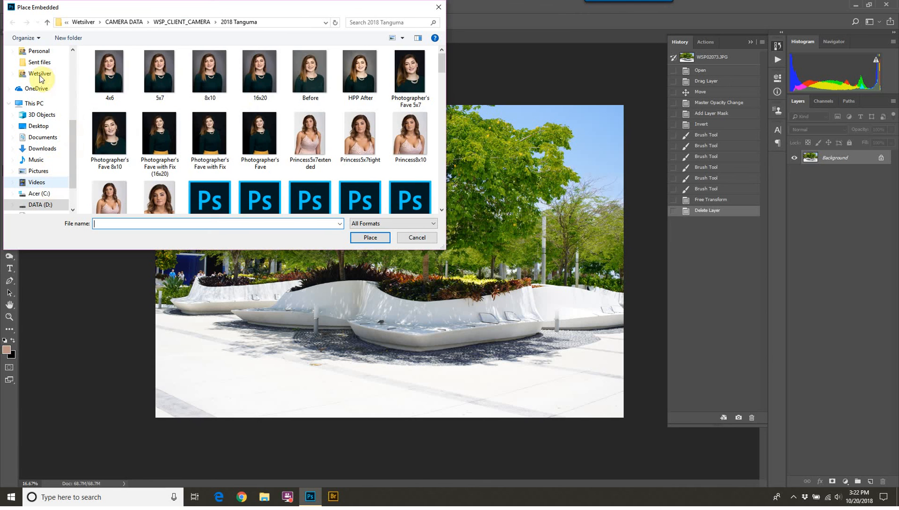
left_click(42, 126)
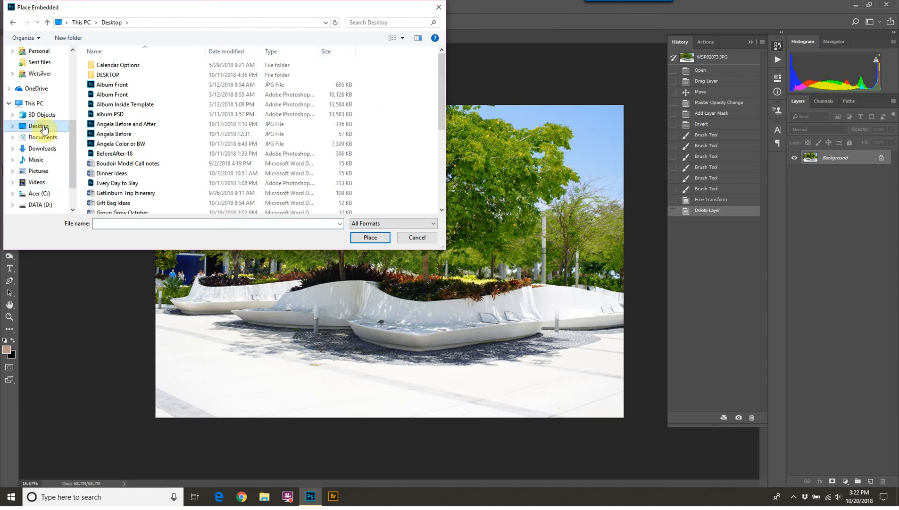
scroll(128, 135, "down", 5)
left_click_drag(167, 11, 208, 15)
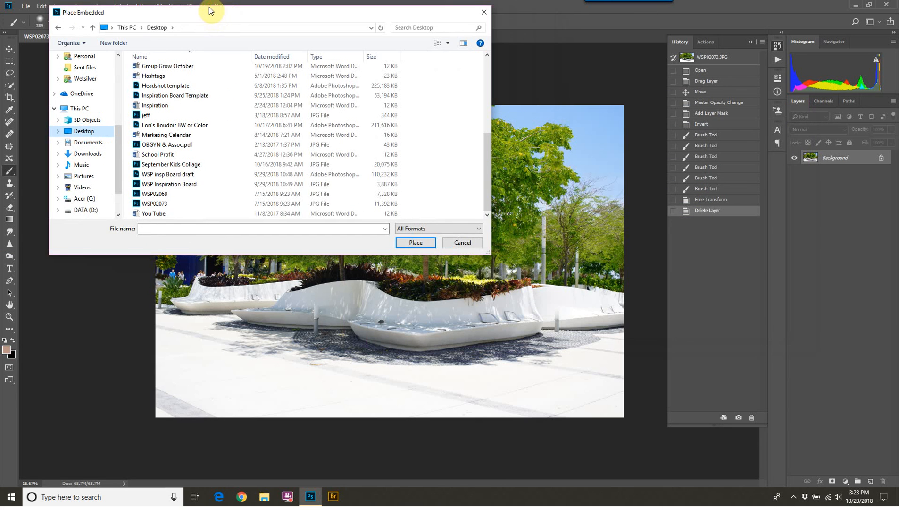
double_click(222, 194)
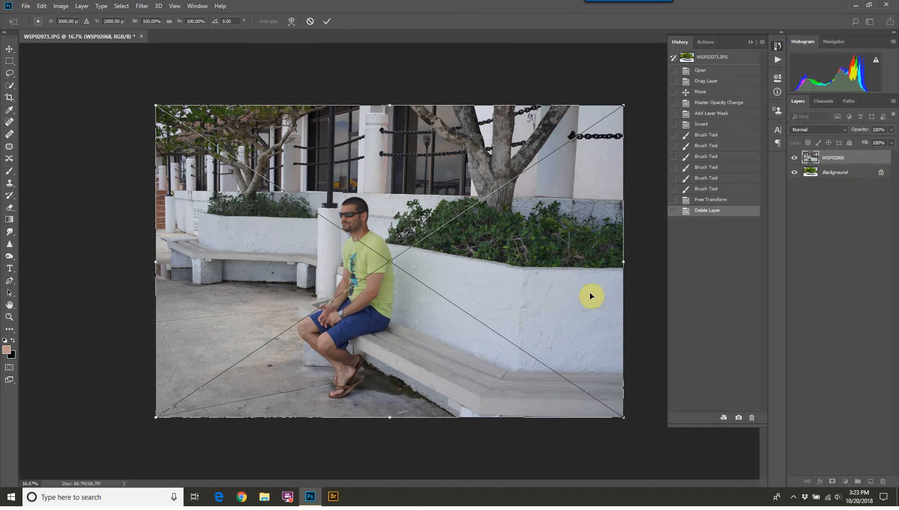
key("Return")
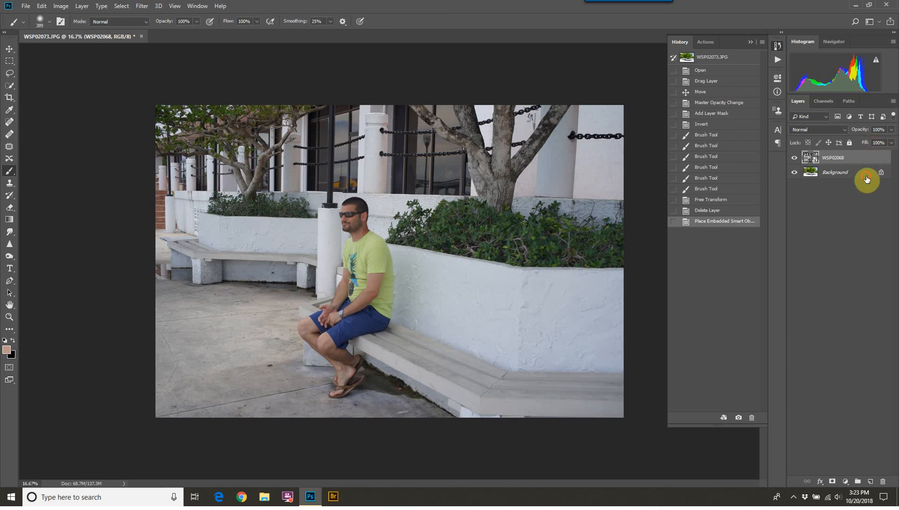
Step: Hide and show the WSP02068 layer to compare it with the Background beneath
left_click(867, 179)
left_click(864, 163)
left_click(794, 159)
left_click(794, 159)
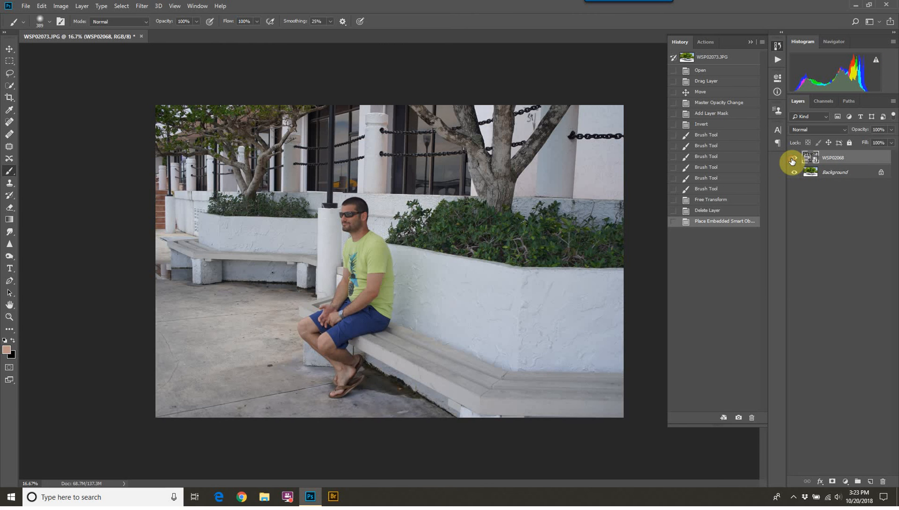